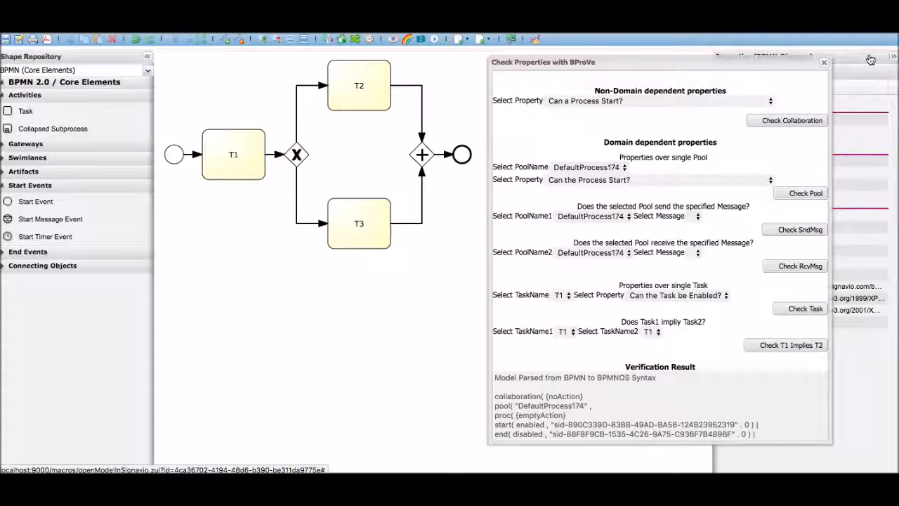
Collapse the diagram's properties pane and review the available non-domain dependent properties, leaving the current selection in place
click(894, 58)
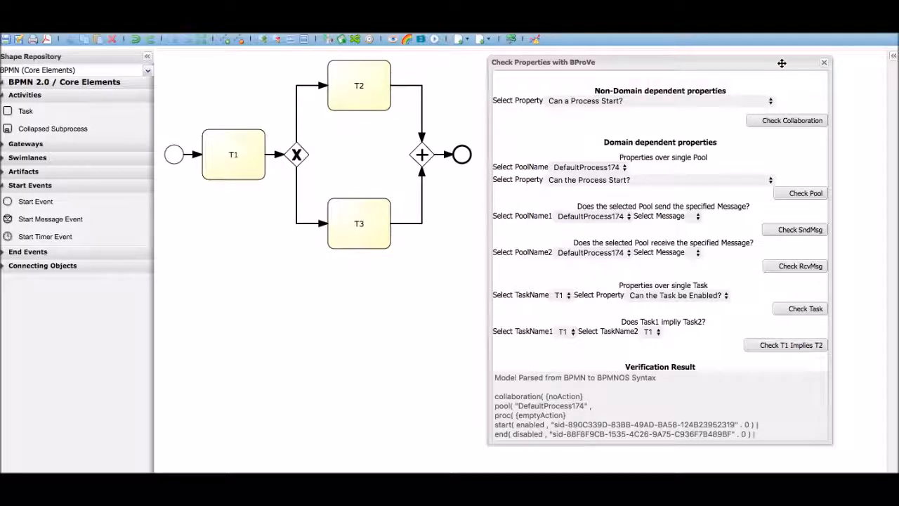
click(762, 102)
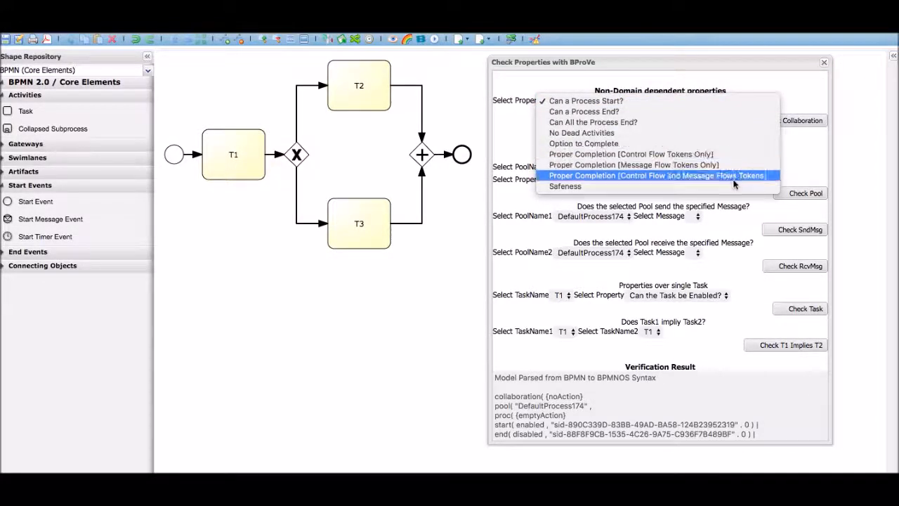
click(805, 93)
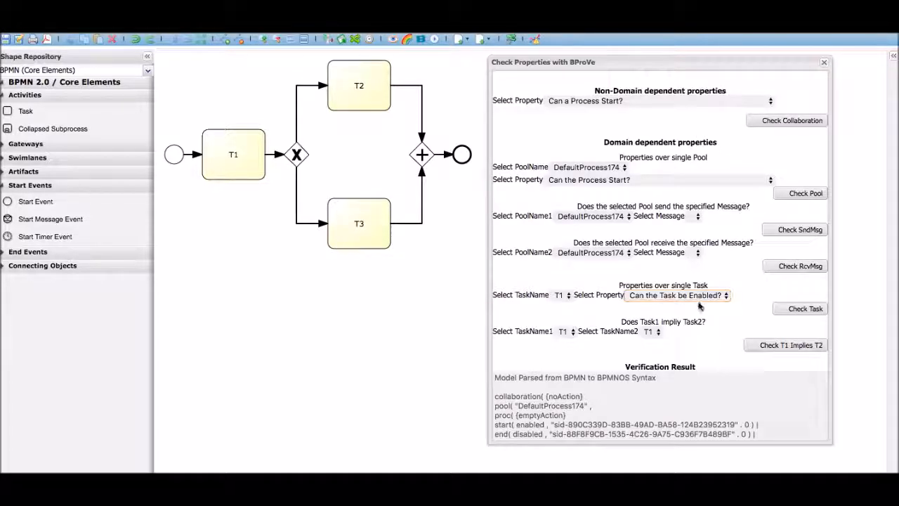
Examine the BPMNOS syntax parsed from the model in the verification result
click(659, 384)
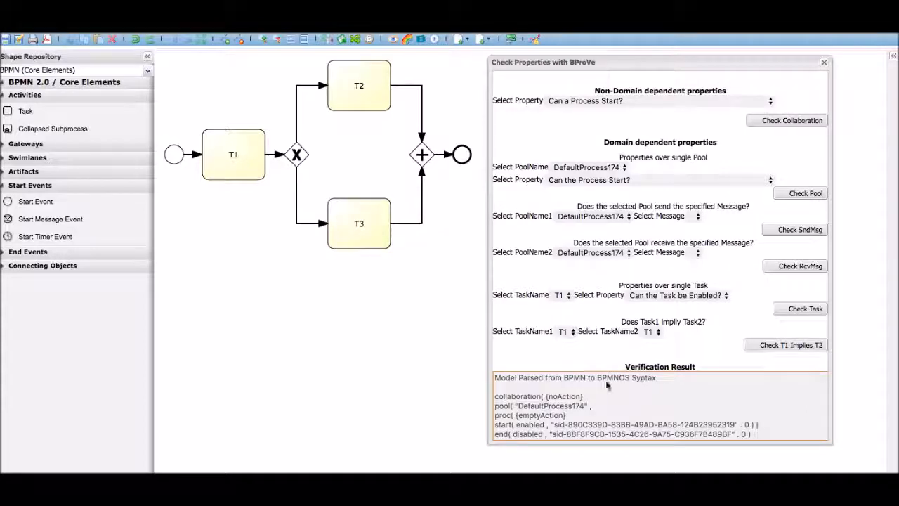
drag(519, 378, 606, 377)
click(606, 377)
scroll(643, 379, down, 5)
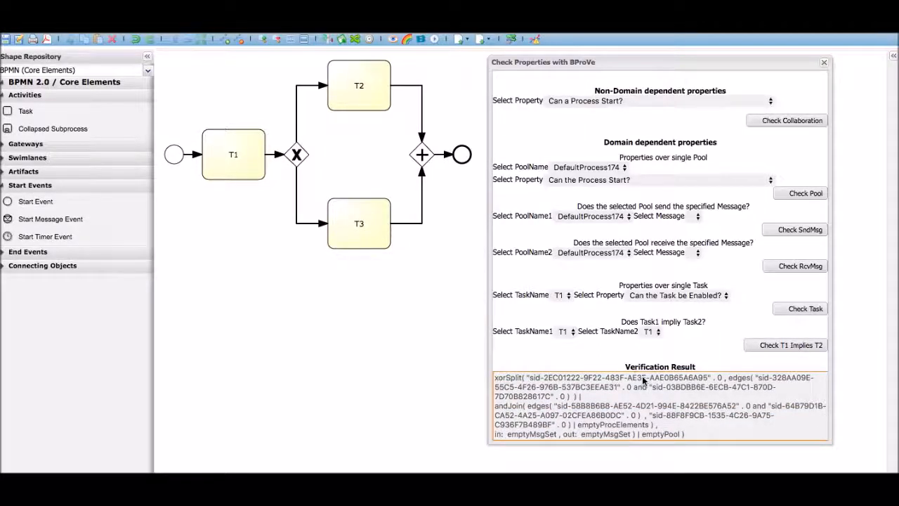
scroll(642, 380, up, 10)
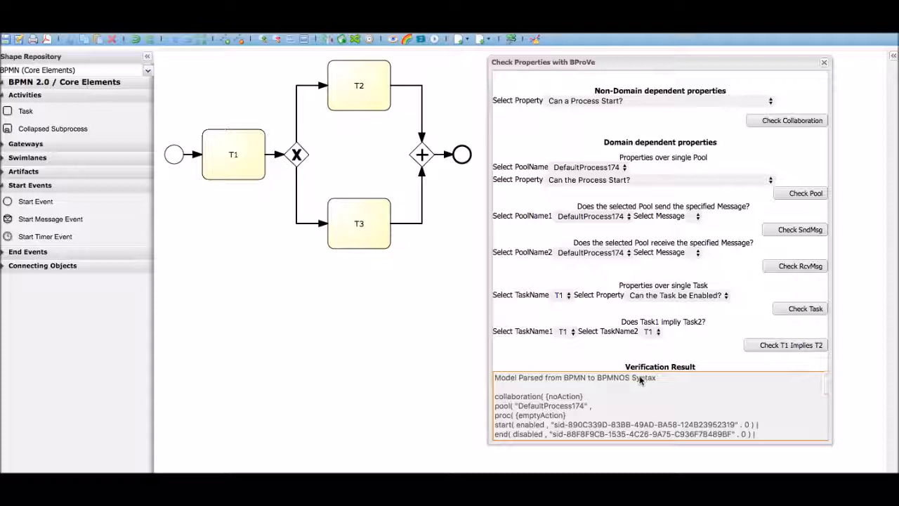
Check the collaboration for the property "Can a Process Start?" and read the verification result
click(764, 123)
drag(672, 380, 493, 377)
click(682, 395)
Check the collaboration for the non-domain dependent property "Can a Process End?"
click(729, 107)
click(731, 115)
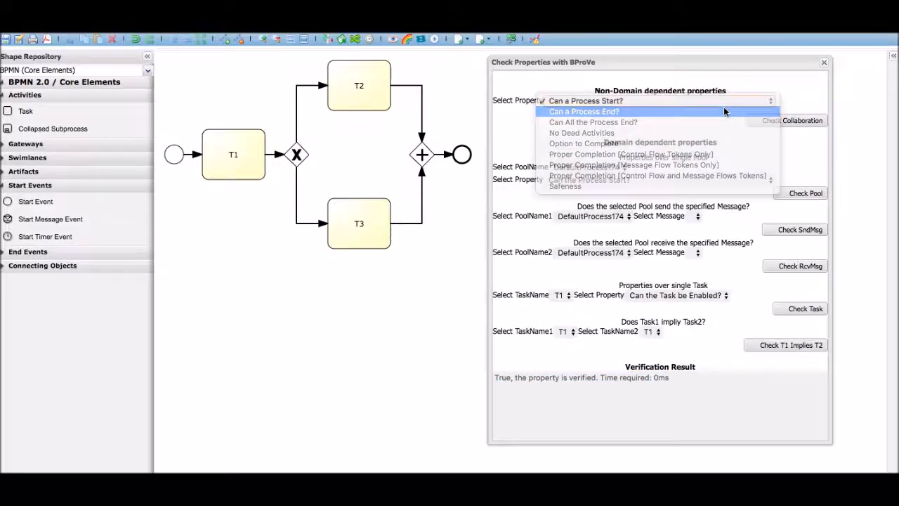
click(776, 124)
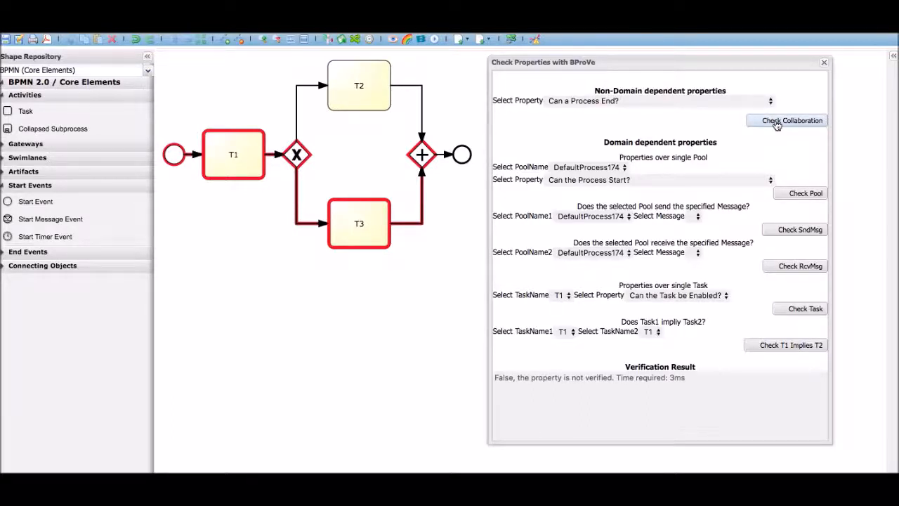
click(734, 103)
Check the single-task property "Can the Task be Enabled?" for task T2 and for task T3
click(566, 295)
click(567, 306)
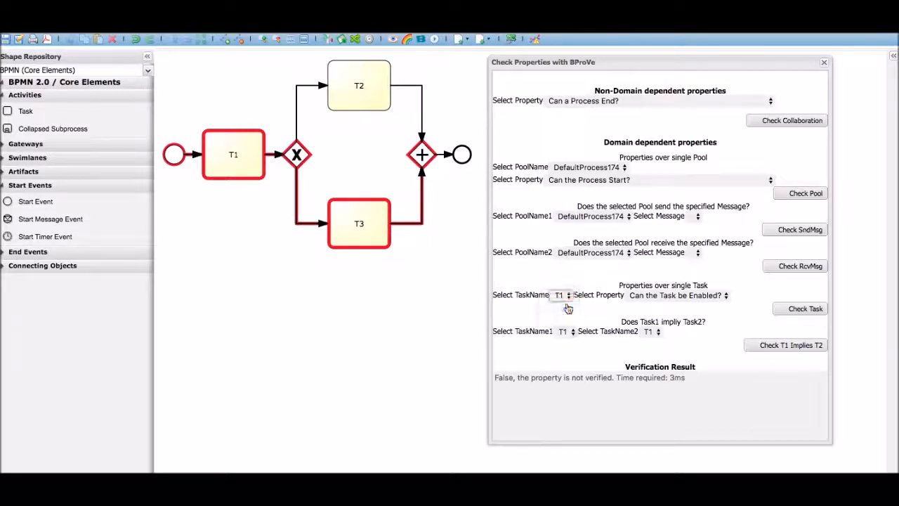
click(796, 313)
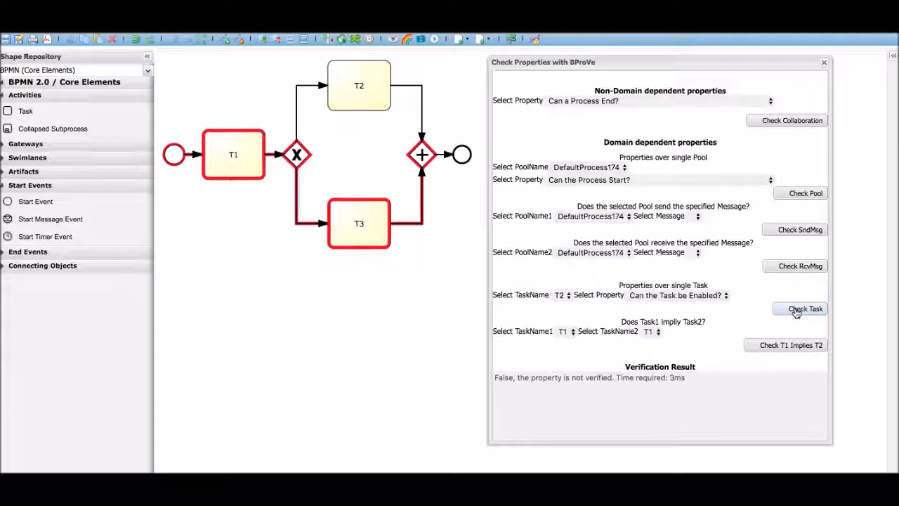
click(560, 295)
click(562, 307)
click(803, 310)
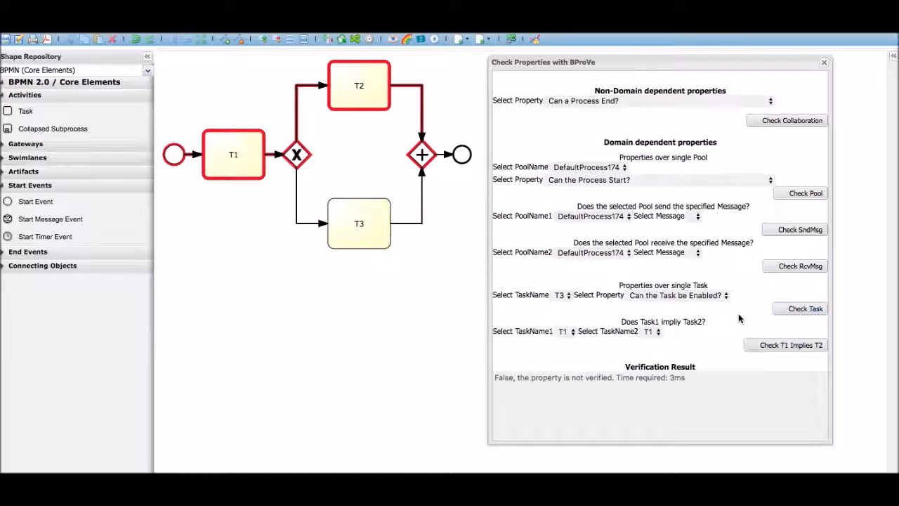
Check whether task T1 implies task T2
click(653, 336)
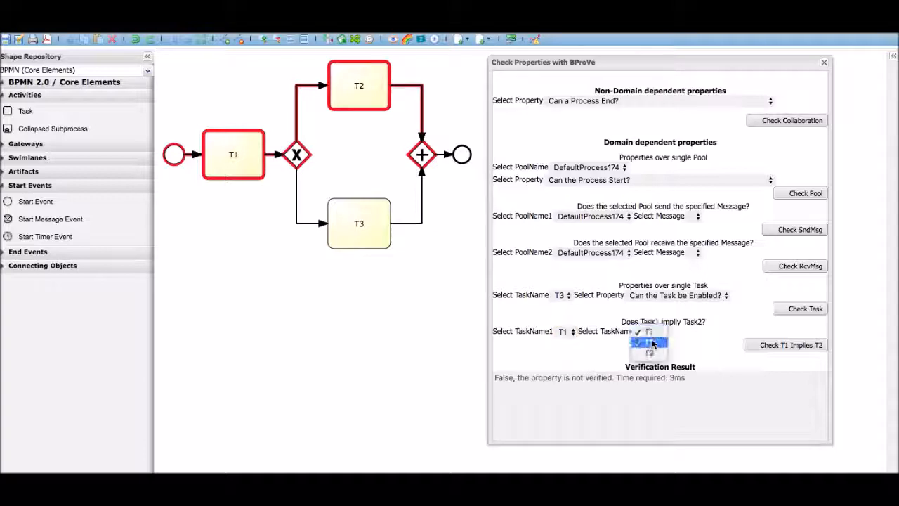
click(649, 342)
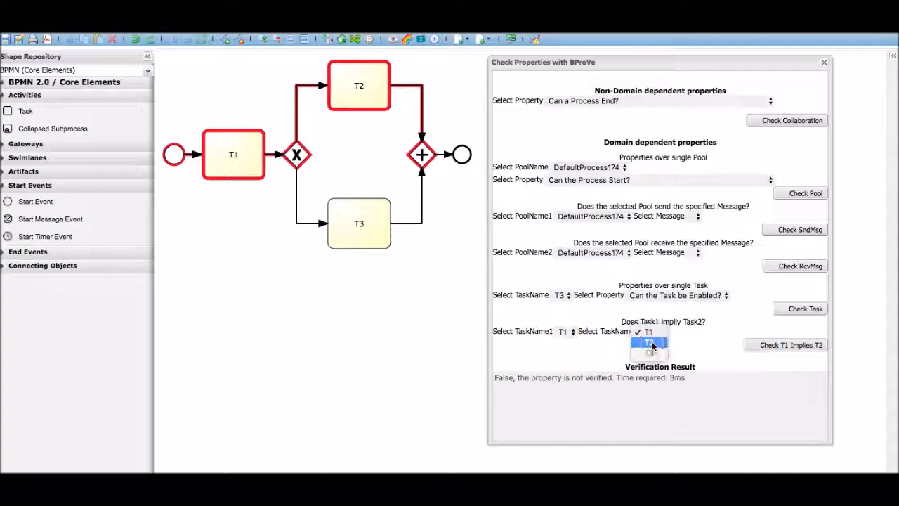
click(771, 351)
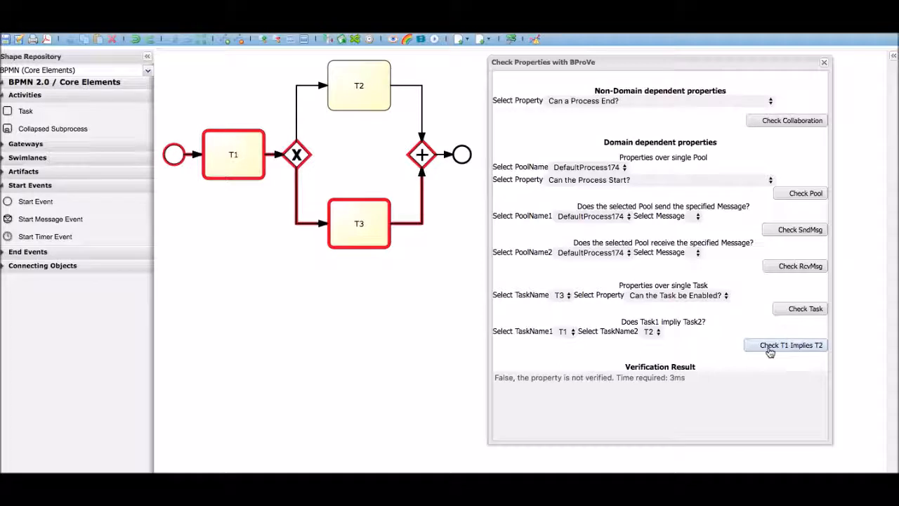
Check the collaboration for the No Dead Activities property and for the Option to Complete property
click(723, 100)
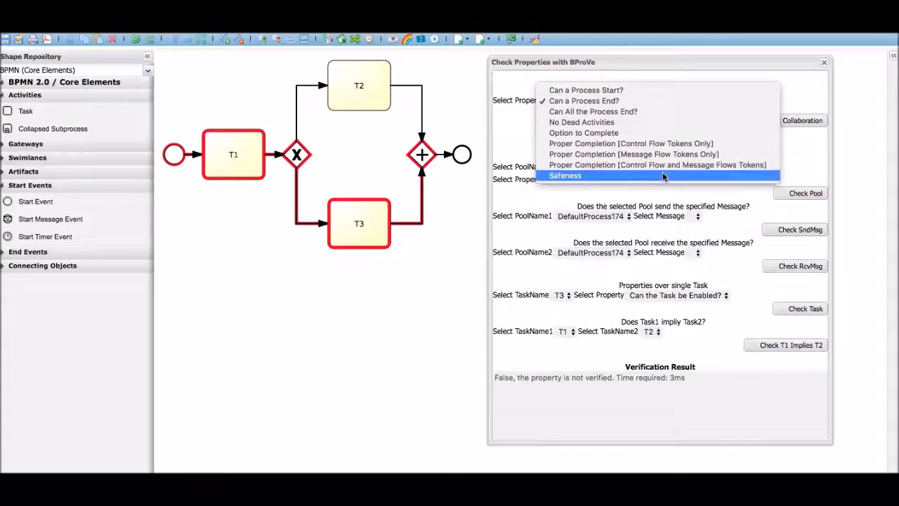
click(666, 123)
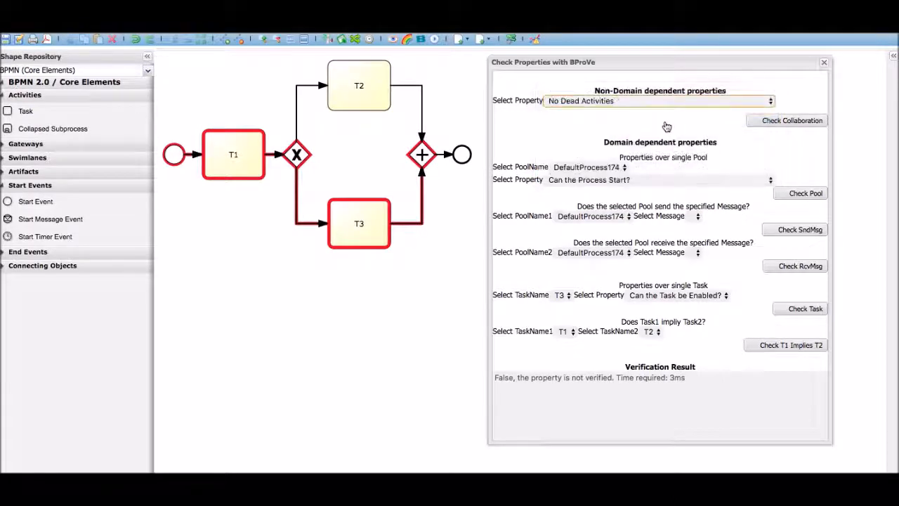
click(773, 121)
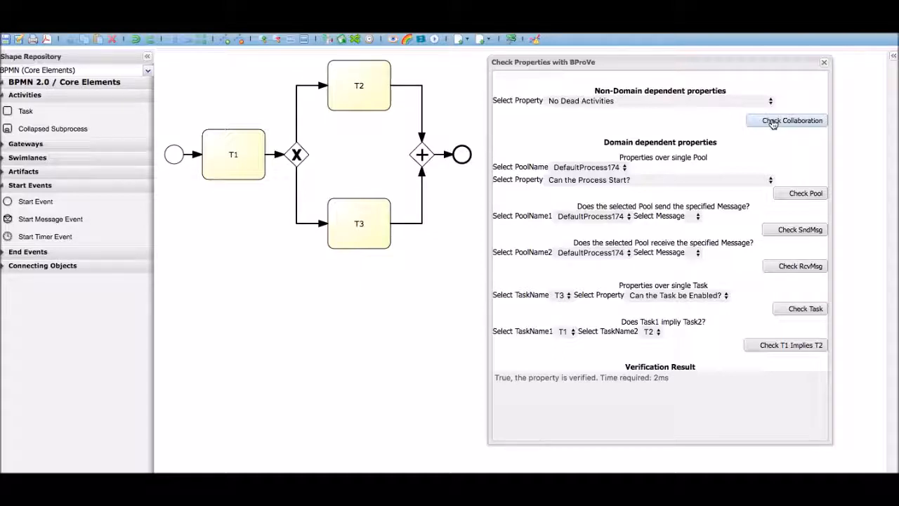
click(735, 102)
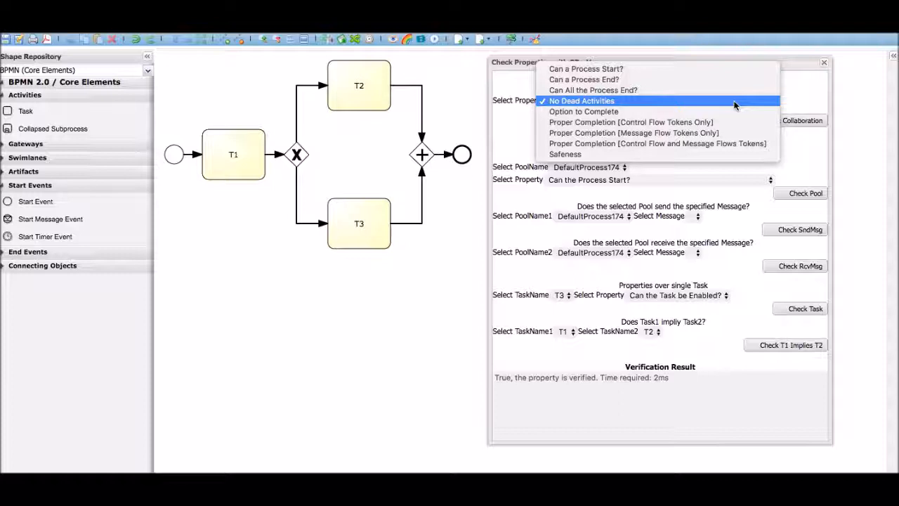
click(733, 111)
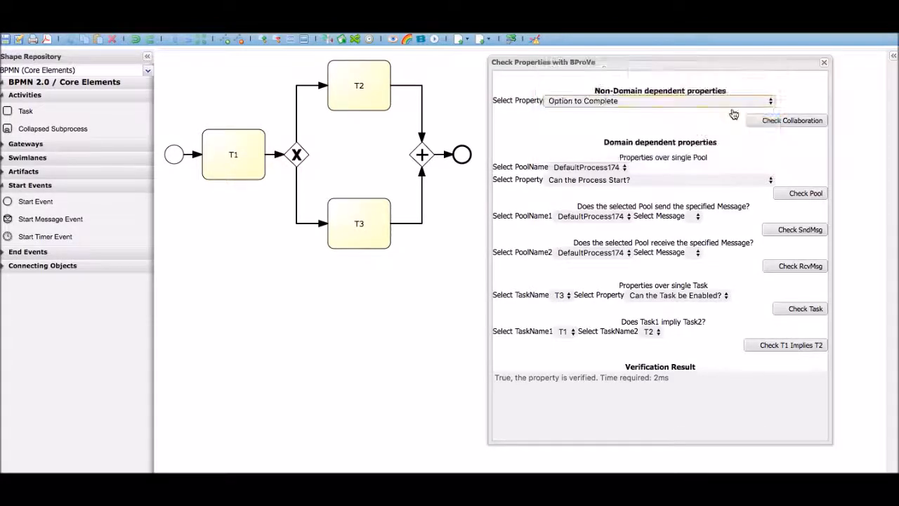
click(766, 125)
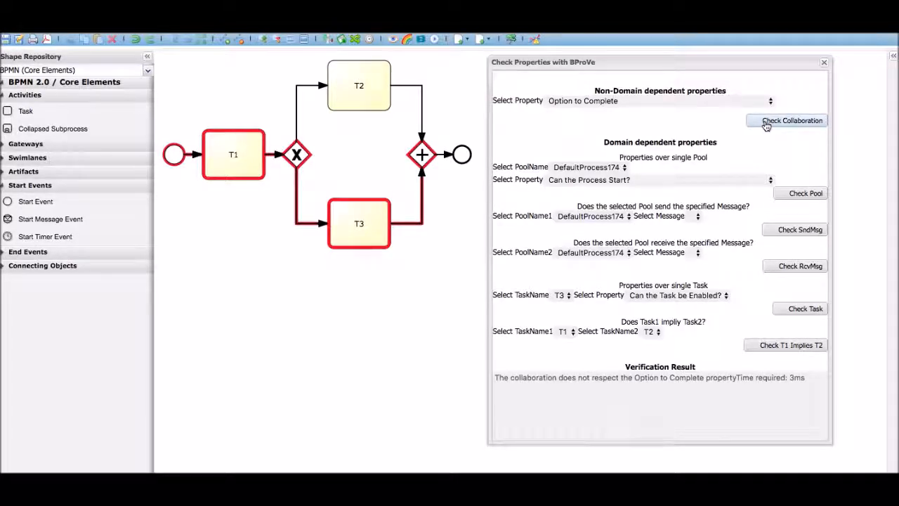
Check the collaboration for Proper Completion [Control Flow Tokens Only] and for Safeness
click(737, 102)
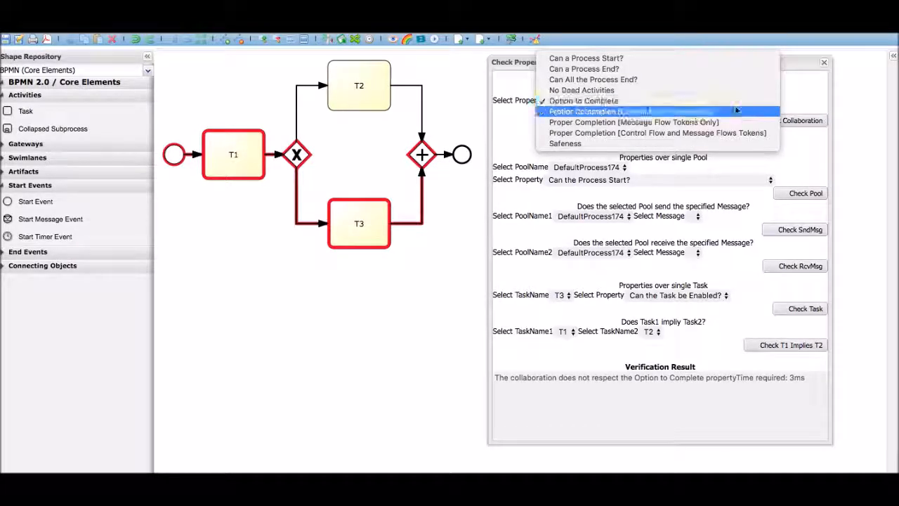
click(735, 112)
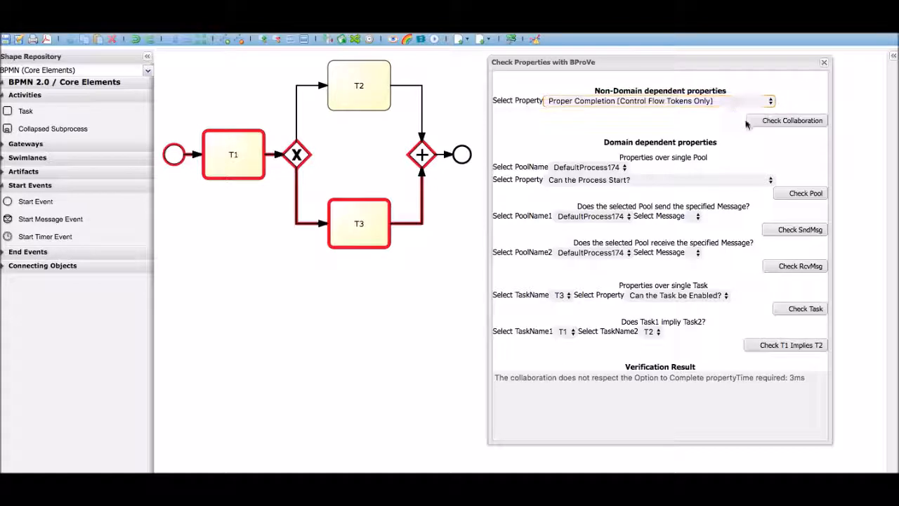
click(760, 124)
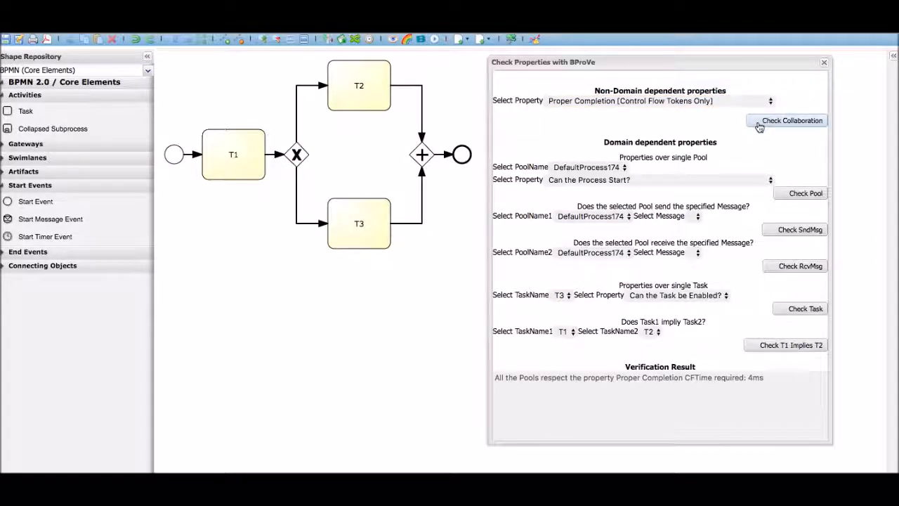
click(738, 102)
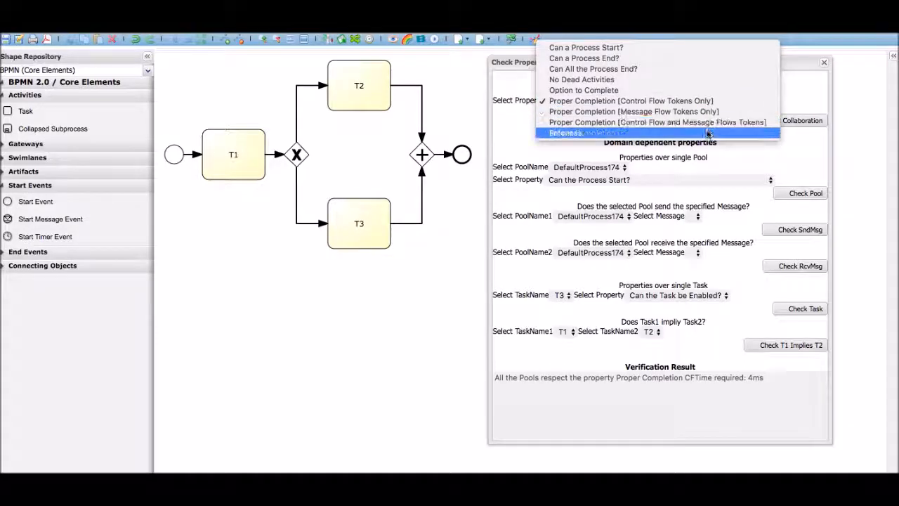
click(708, 133)
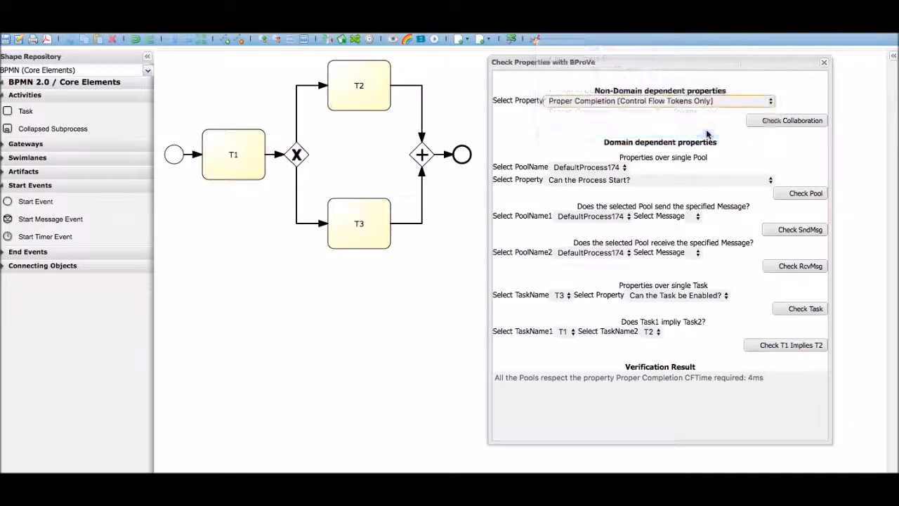
click(791, 124)
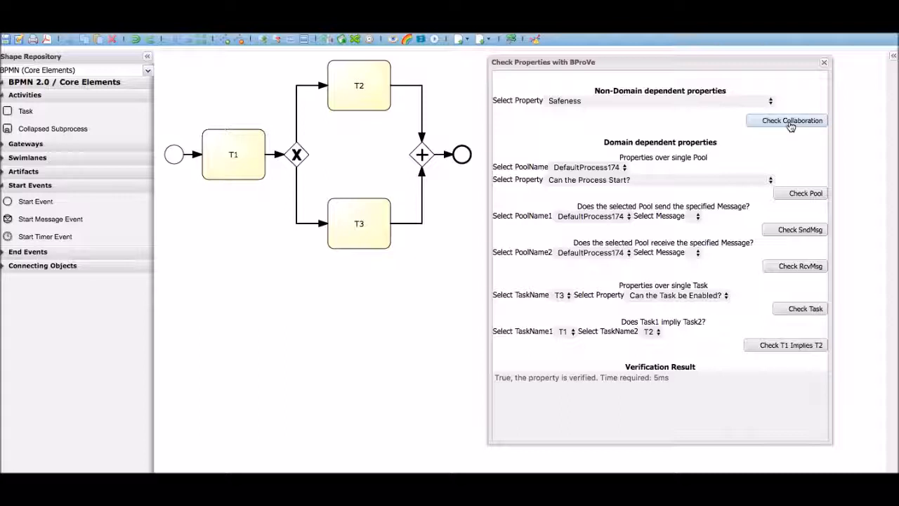
Open the BProVe_Screencast_2 process model and bring up the BProVe property check beside its diagram
click(824, 64)
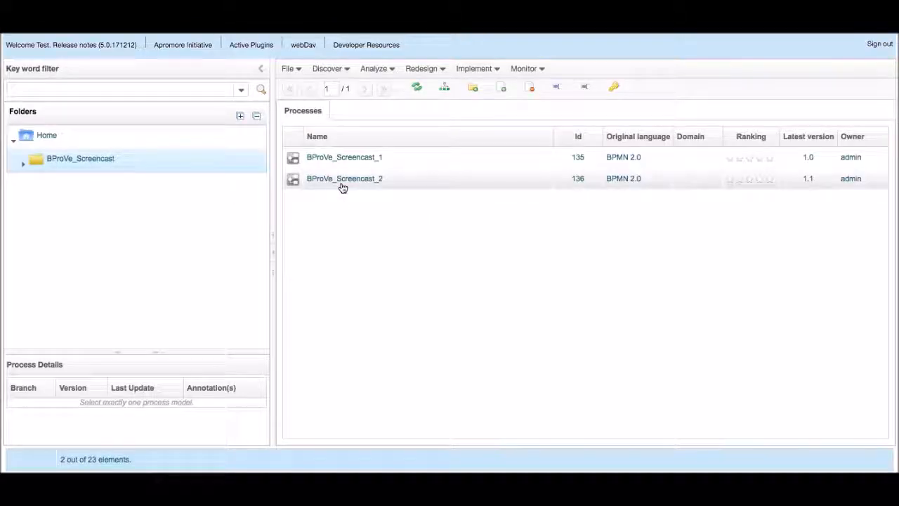
double_click(342, 184)
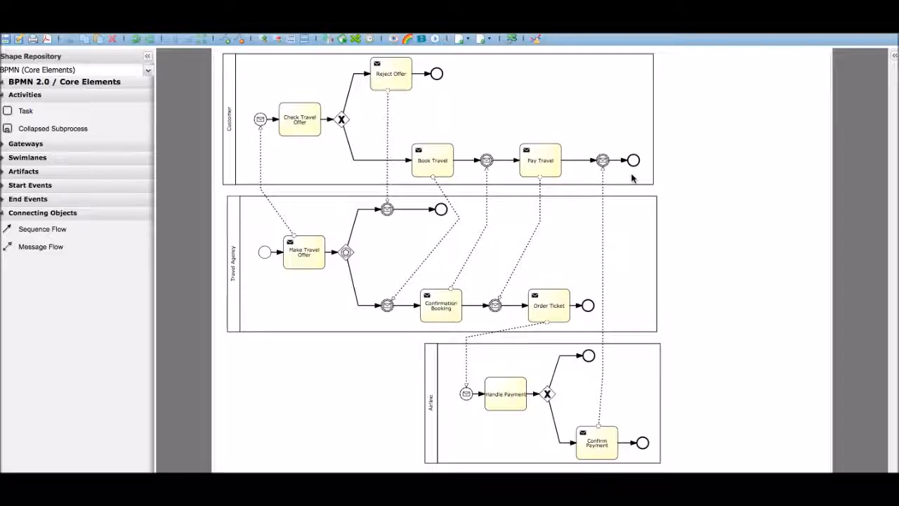
click(342, 37)
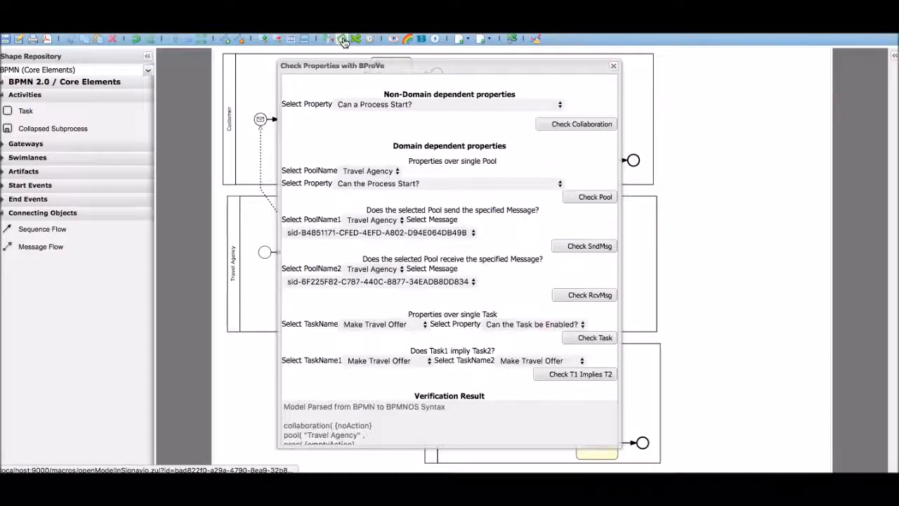
drag(394, 63, 637, 57)
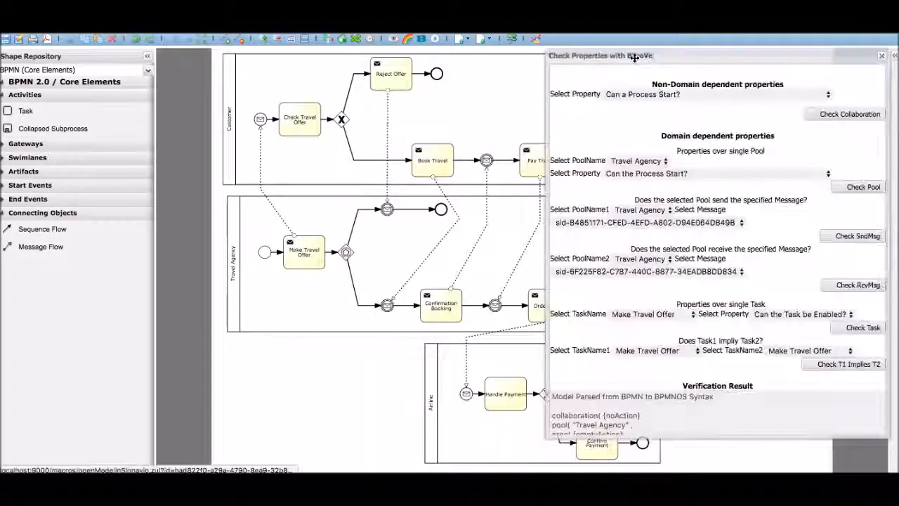
Examine the parsed BPMNOS syntax of the Customer, Travel Agency and Airline collaboration in the verification result
click(658, 406)
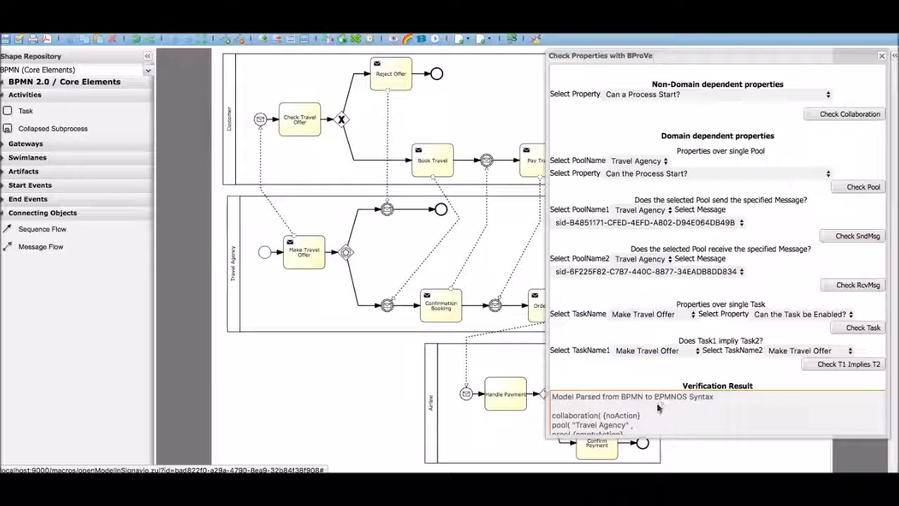
scroll(658, 408, down, 10)
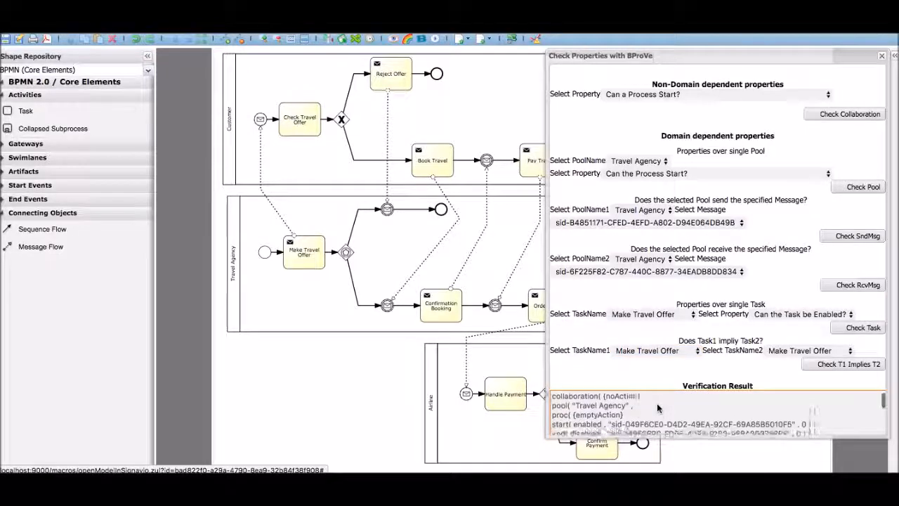
scroll(659, 406, down, 8)
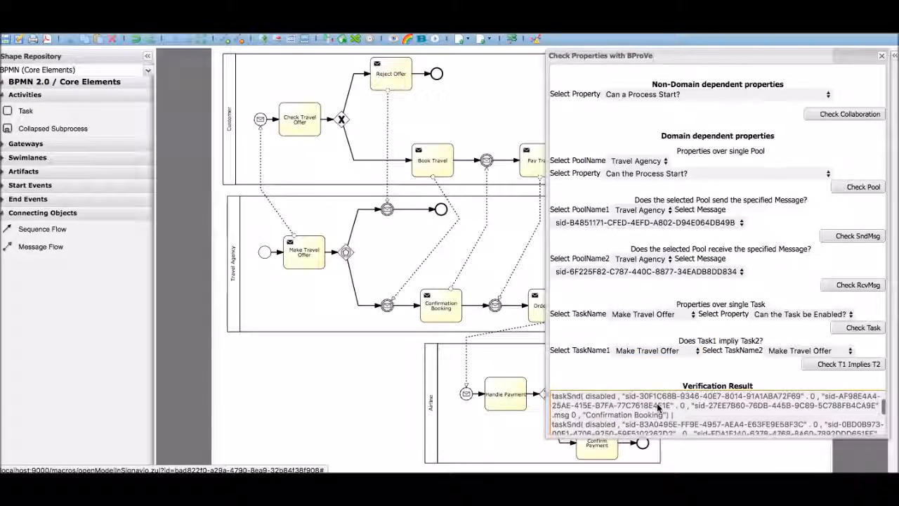
scroll(658, 406, down, 8)
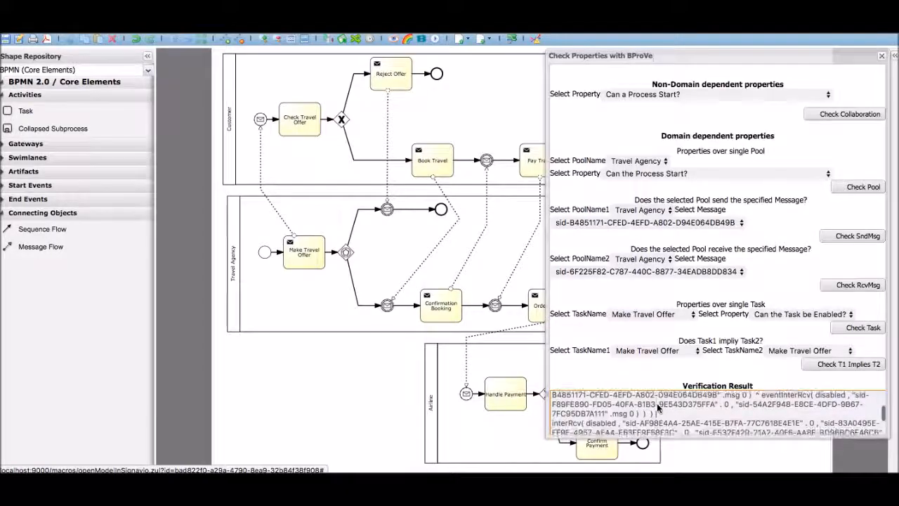
scroll(656, 406, down, 8)
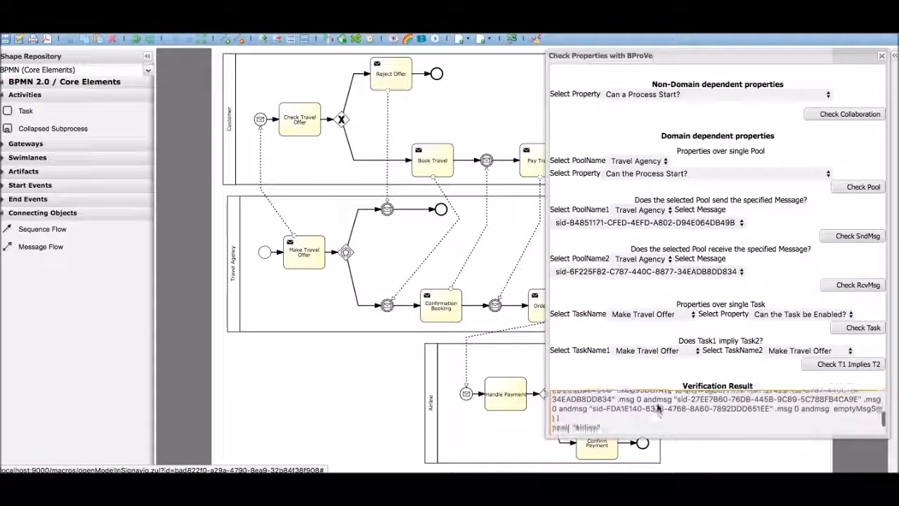
scroll(656, 406, up, 20)
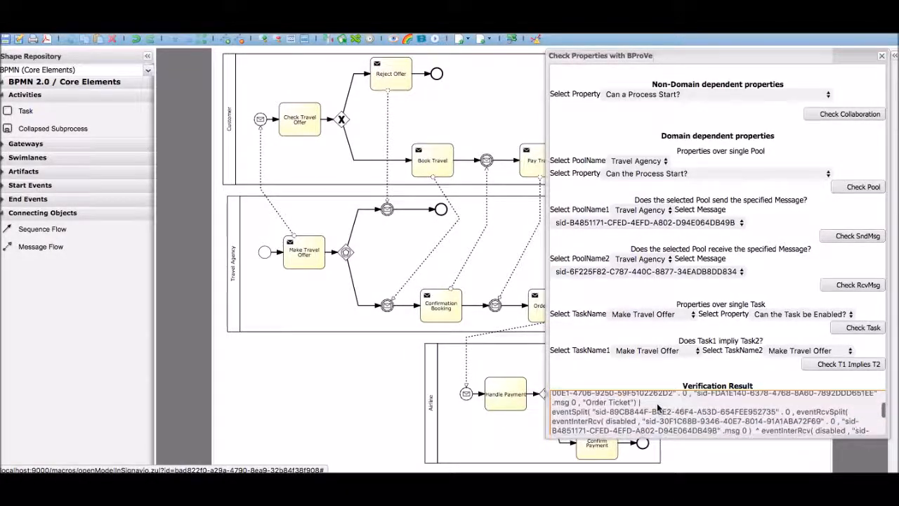
Check the whole collaboration for the "Can a Process Start?" property and for the "Can a Process End?" property
click(705, 100)
click(823, 114)
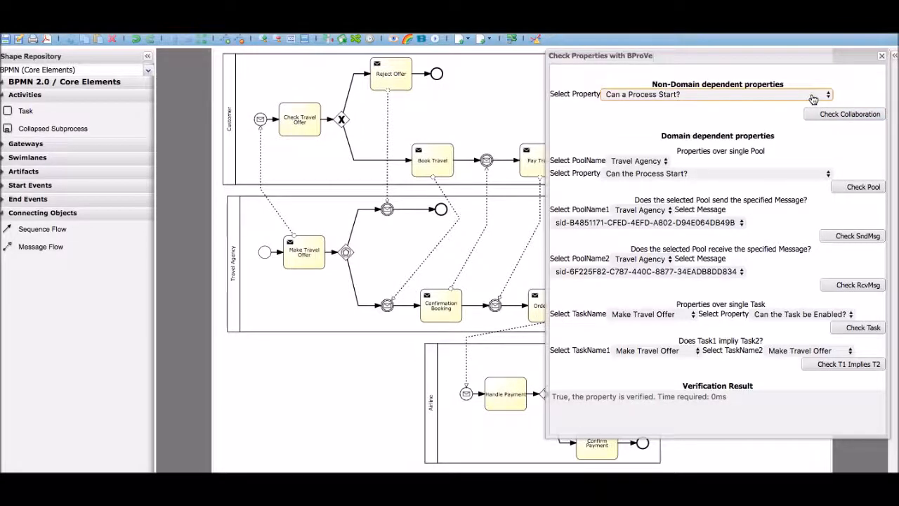
click(815, 94)
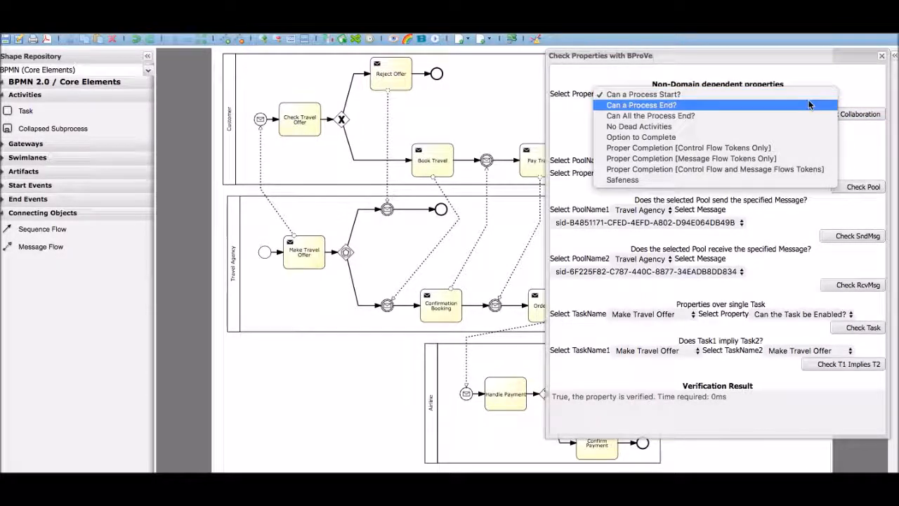
click(808, 103)
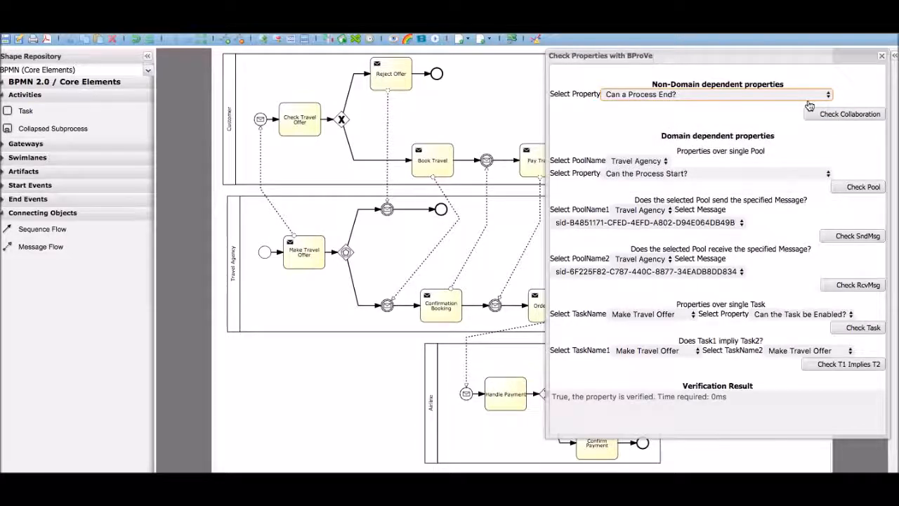
click(818, 115)
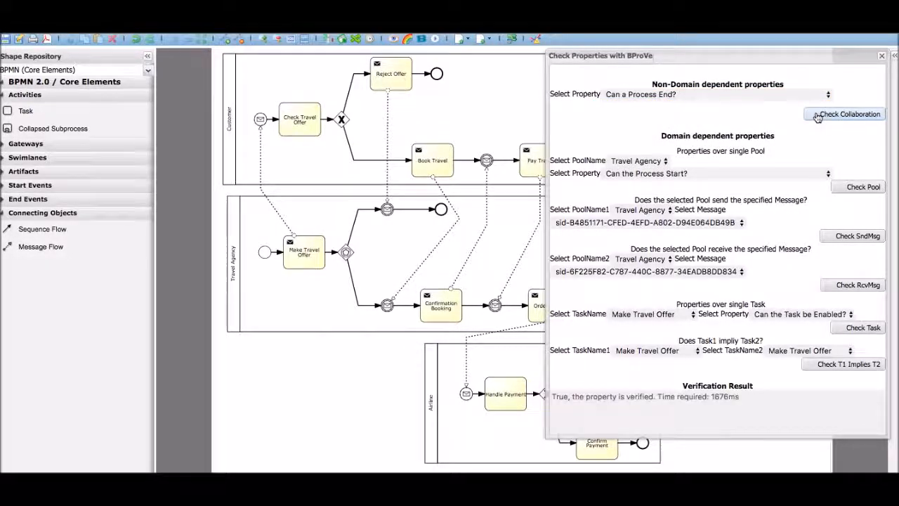
Check the whole collaboration for the "Can All the Process End?" property
click(781, 94)
click(786, 107)
click(818, 116)
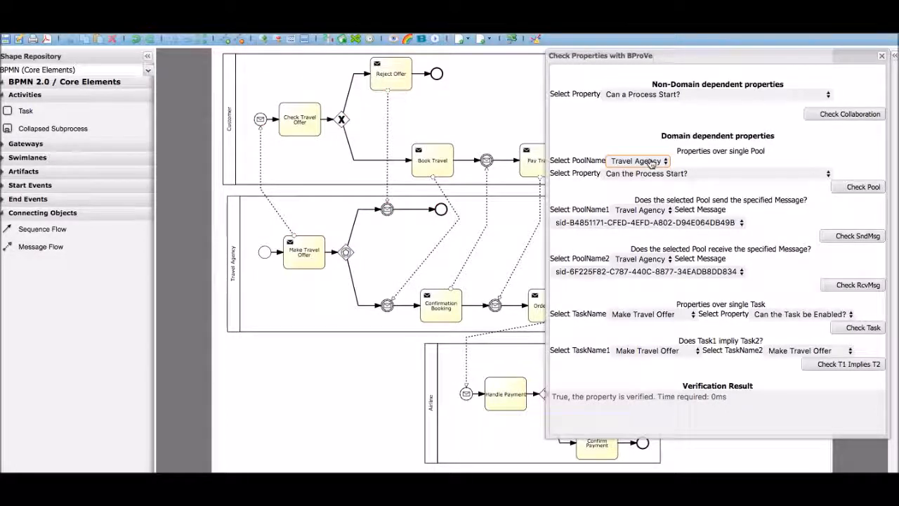
Check the Travel Agency pool for the "Can the Process End?" property
click(690, 174)
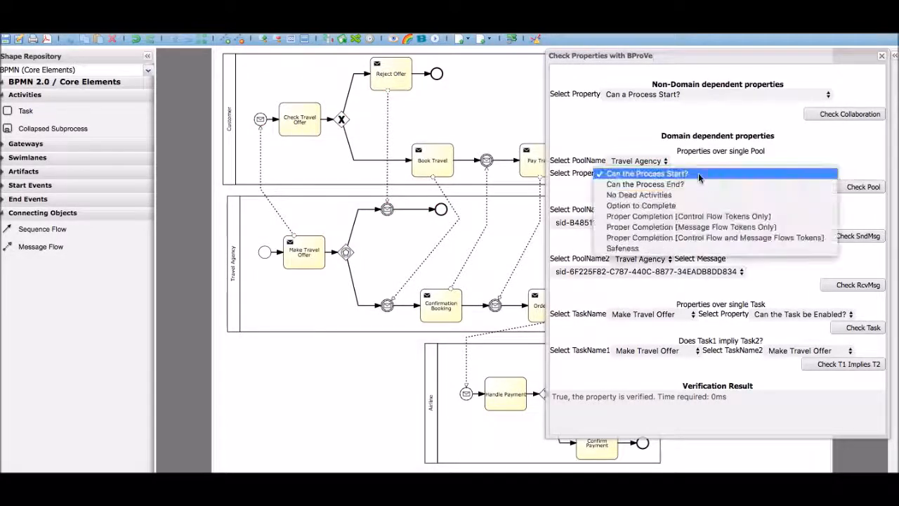
click(646, 174)
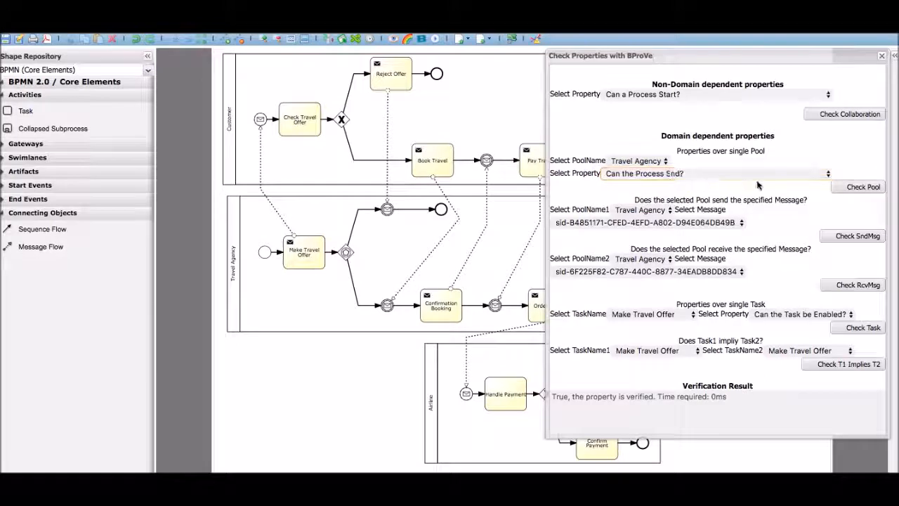
click(856, 195)
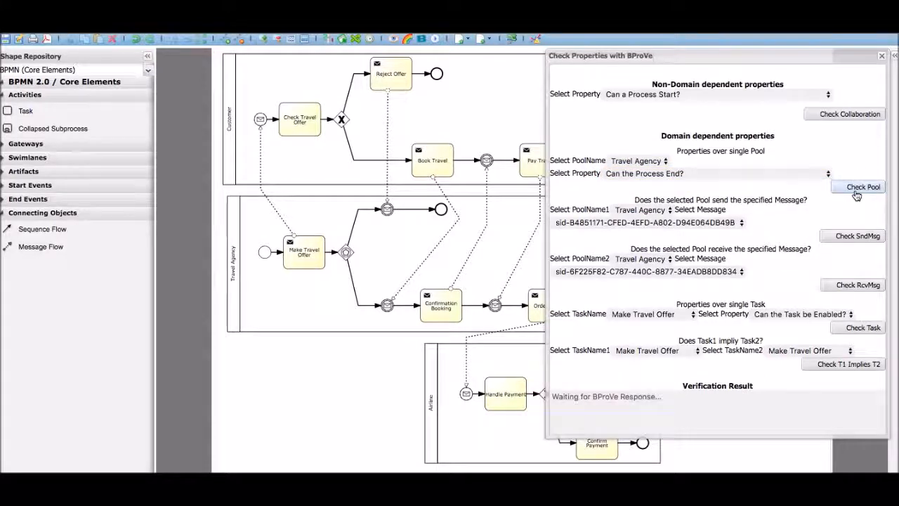
Check the Airline pool for the "Can the Process Start?" property
click(643, 160)
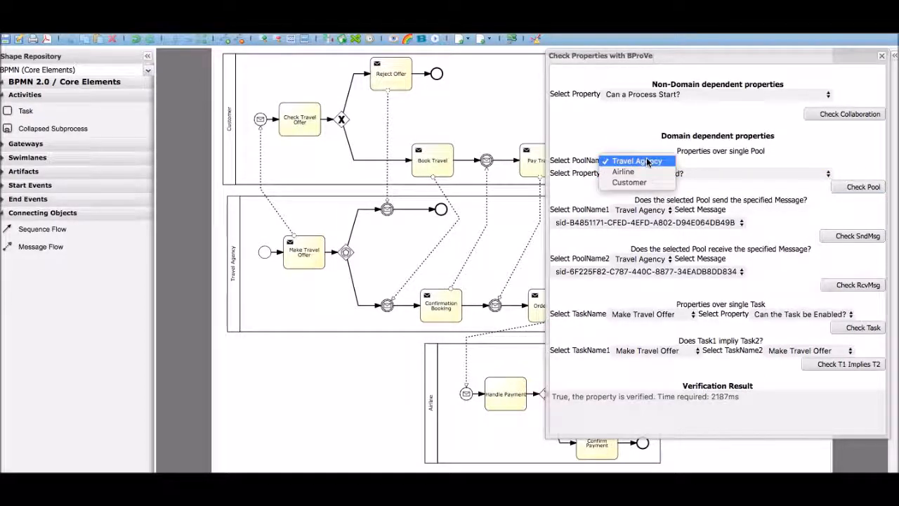
click(640, 174)
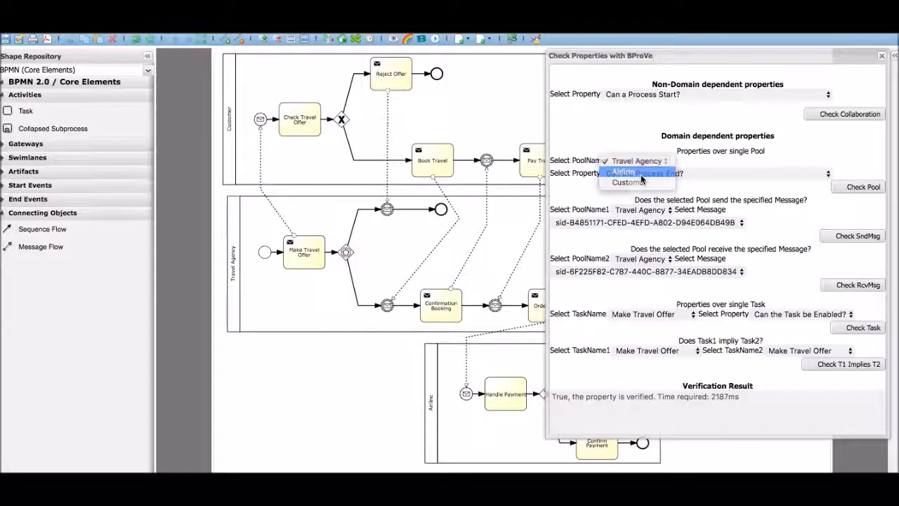
click(677, 173)
click(683, 166)
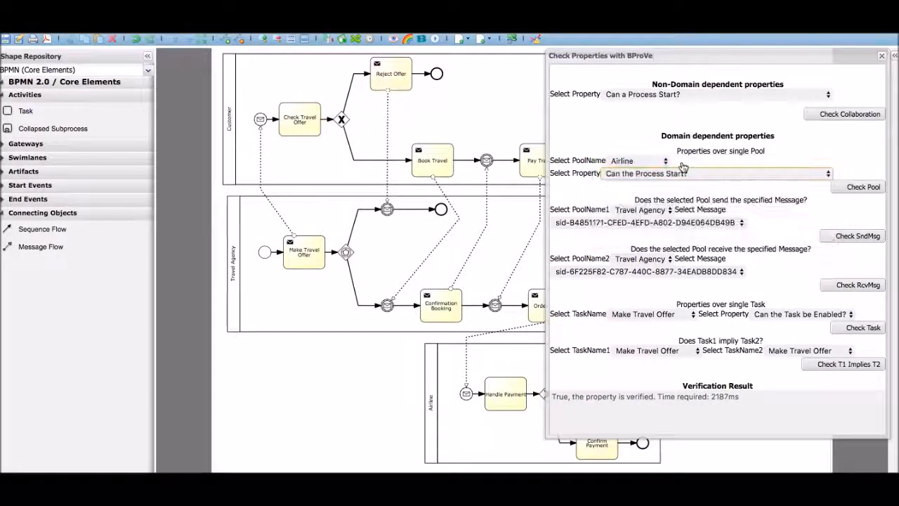
click(851, 189)
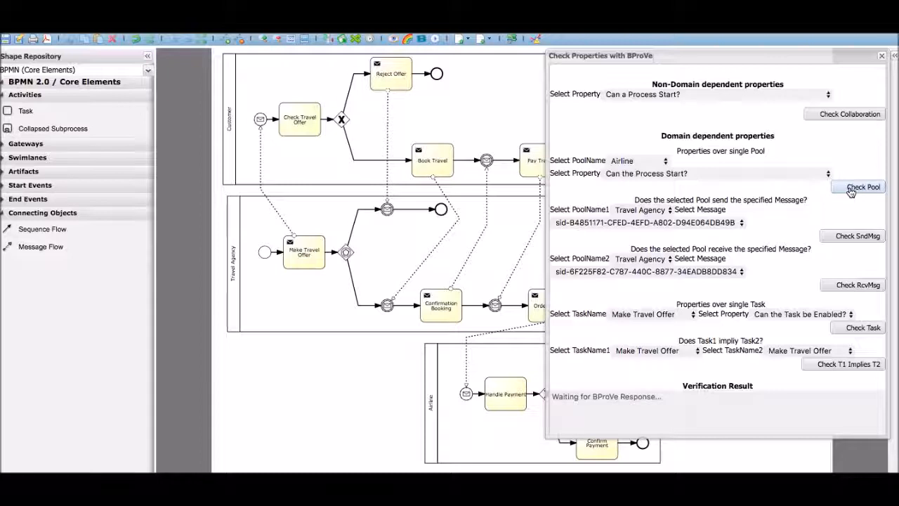
Check the Customer pool for the "Can the Process End?" property and move the check window aside to view the diagram
click(635, 163)
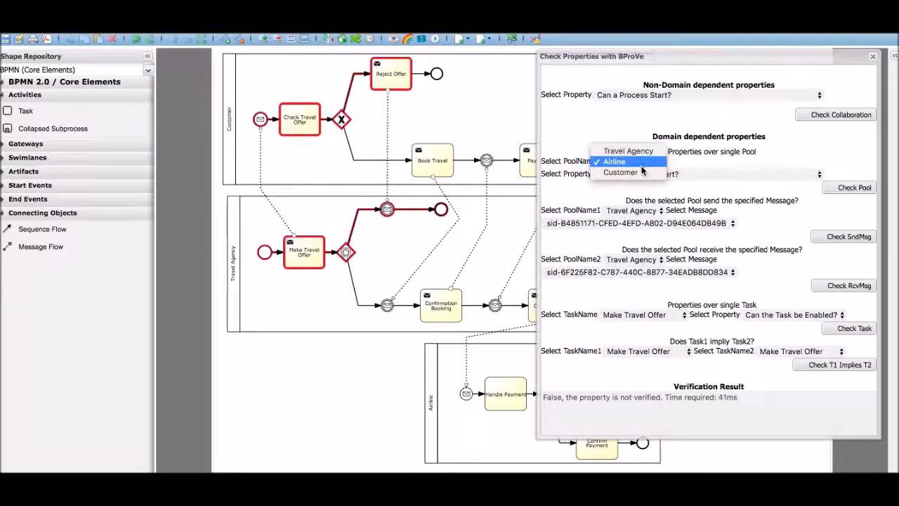
click(641, 172)
click(699, 175)
click(695, 185)
click(850, 190)
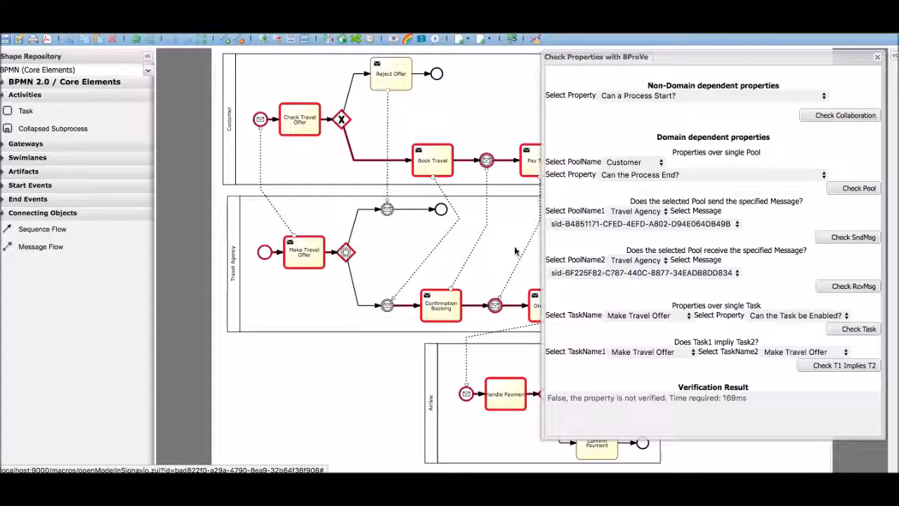
drag(759, 63, 162, 60)
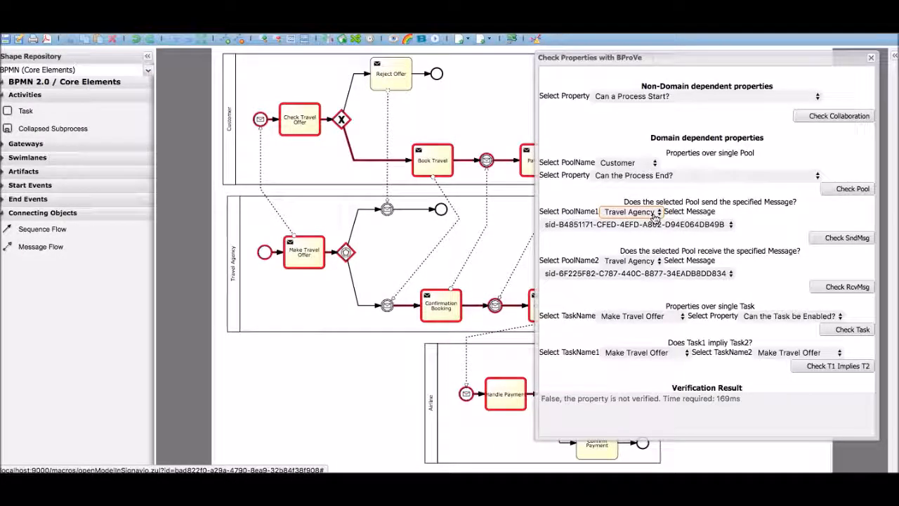
Check the Book Travel task for the "Can the Task Complete?" property
click(664, 316)
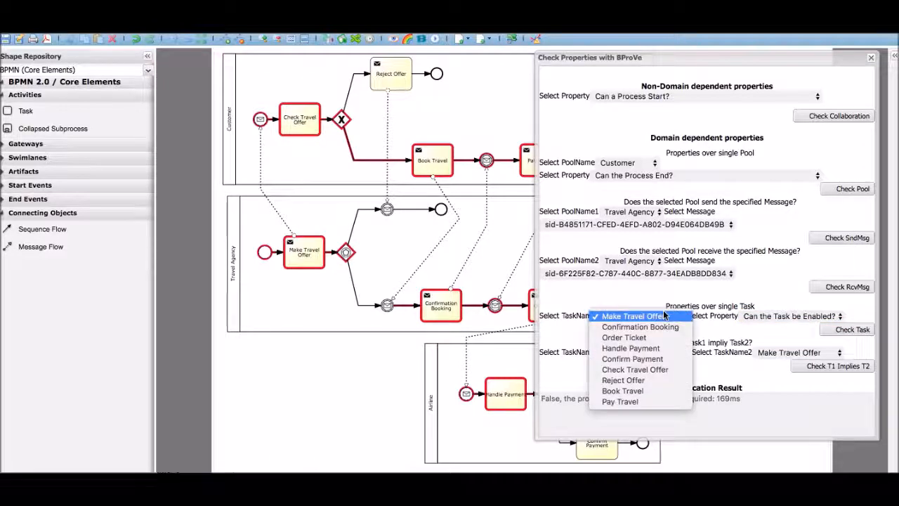
click(635, 391)
click(797, 317)
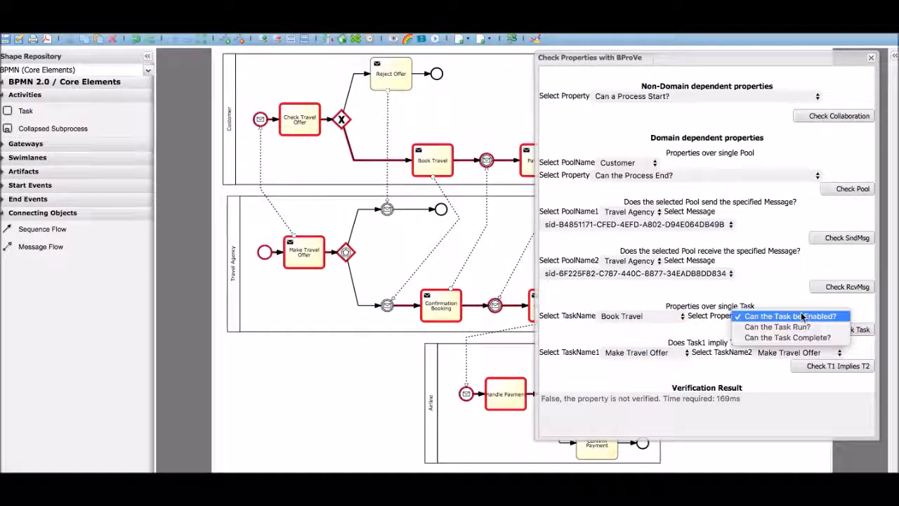
click(798, 337)
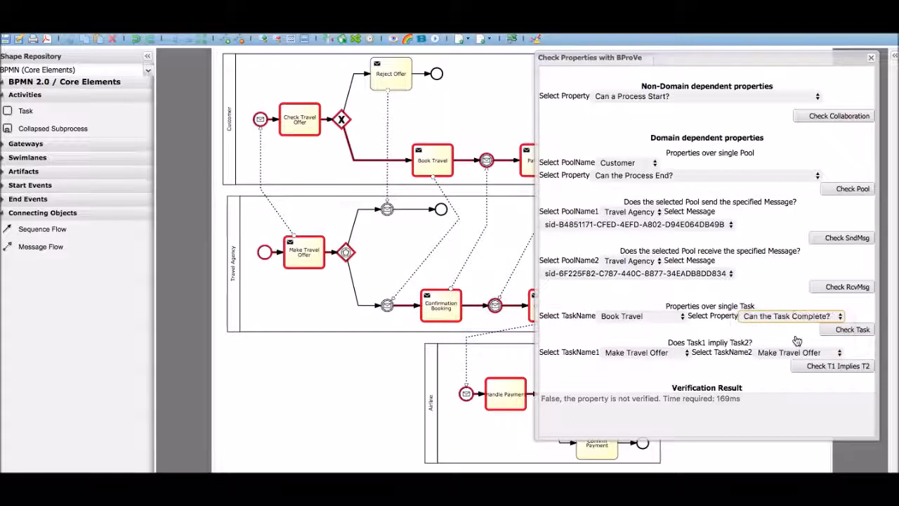
click(853, 331)
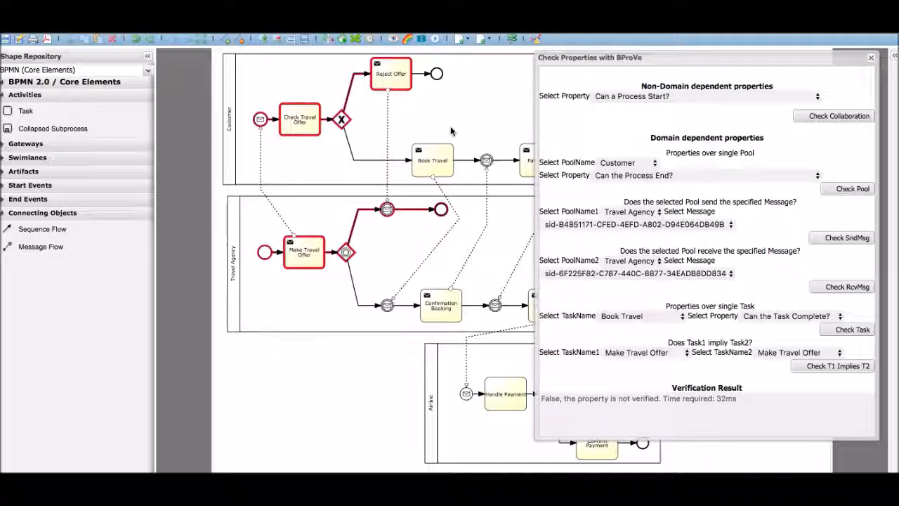
Check the whole collaboration for Safeness and close the BProVe property check
click(815, 97)
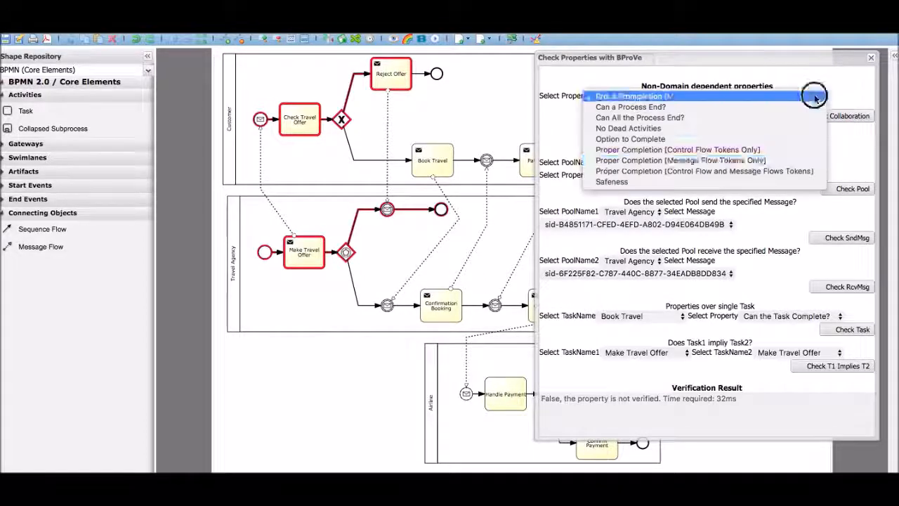
click(740, 182)
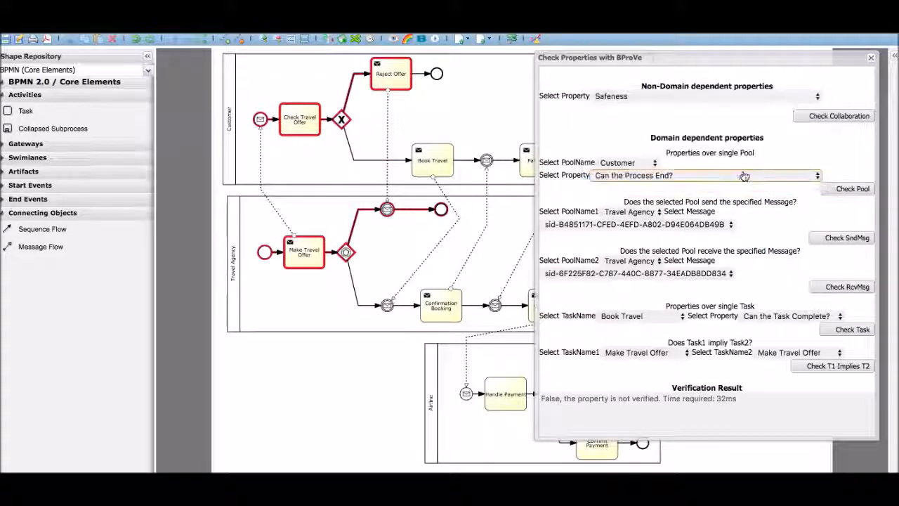
click(812, 116)
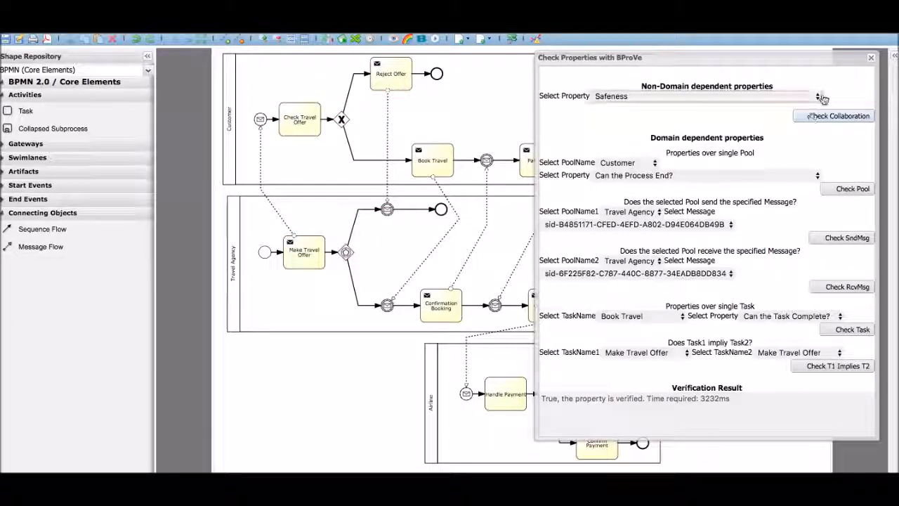
click(871, 59)
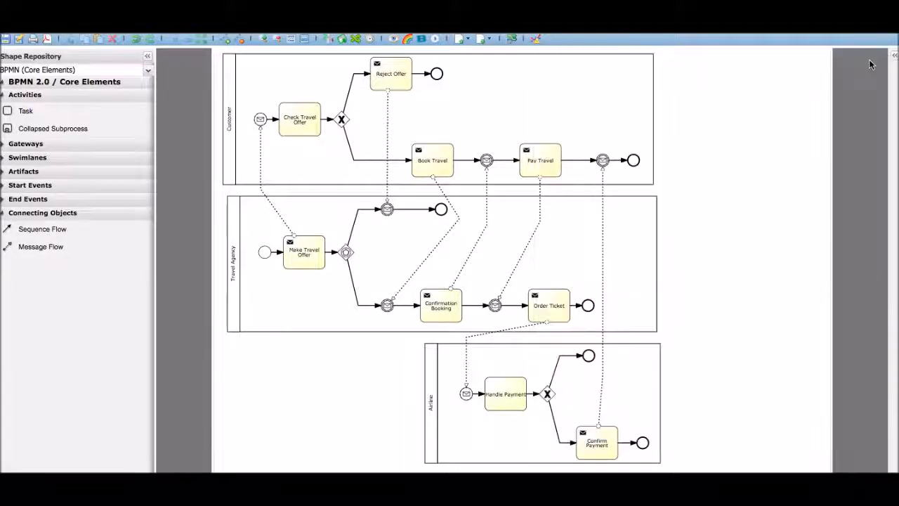